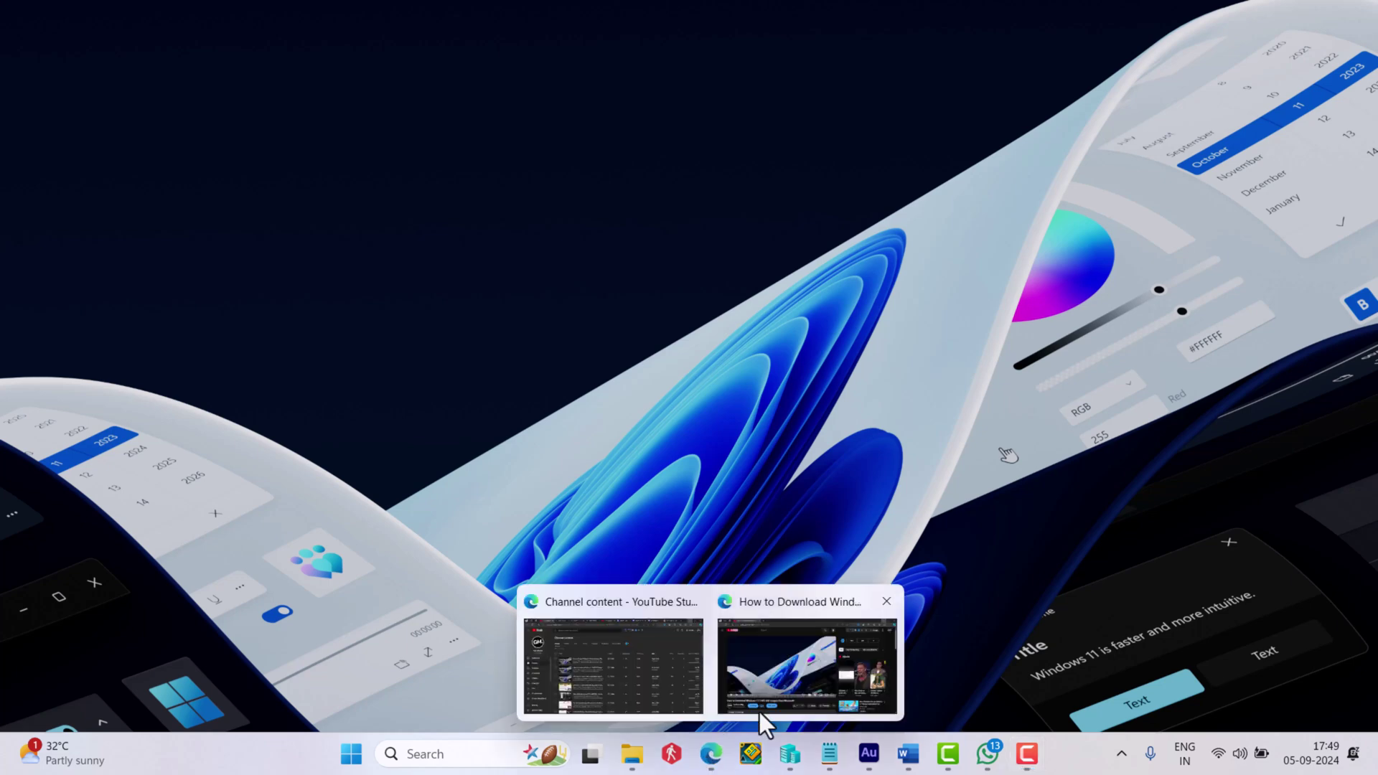
Step: After checking the ISO and bootable-USB tutorial videos, boot from 'UEFI: USB, Partition 1'
left_click(780, 694)
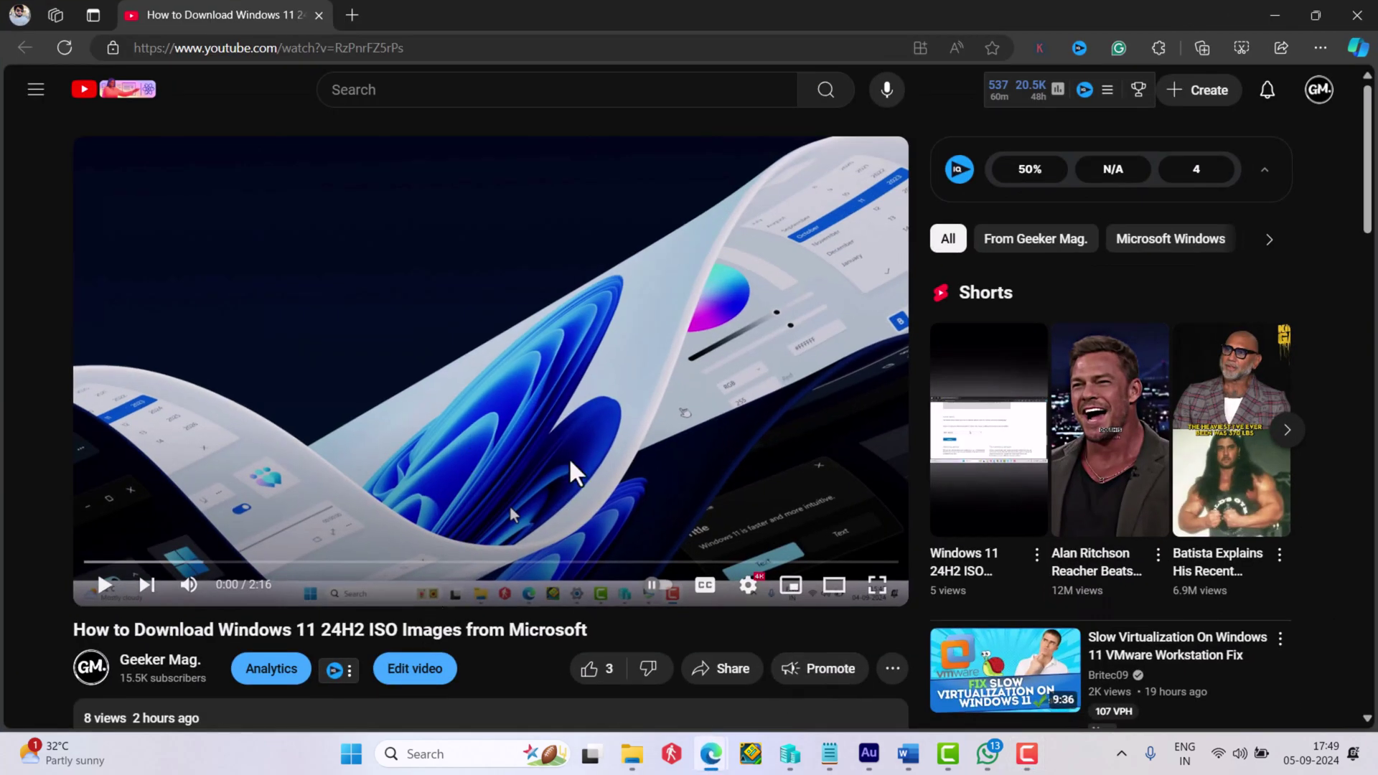
left_click(1275, 17)
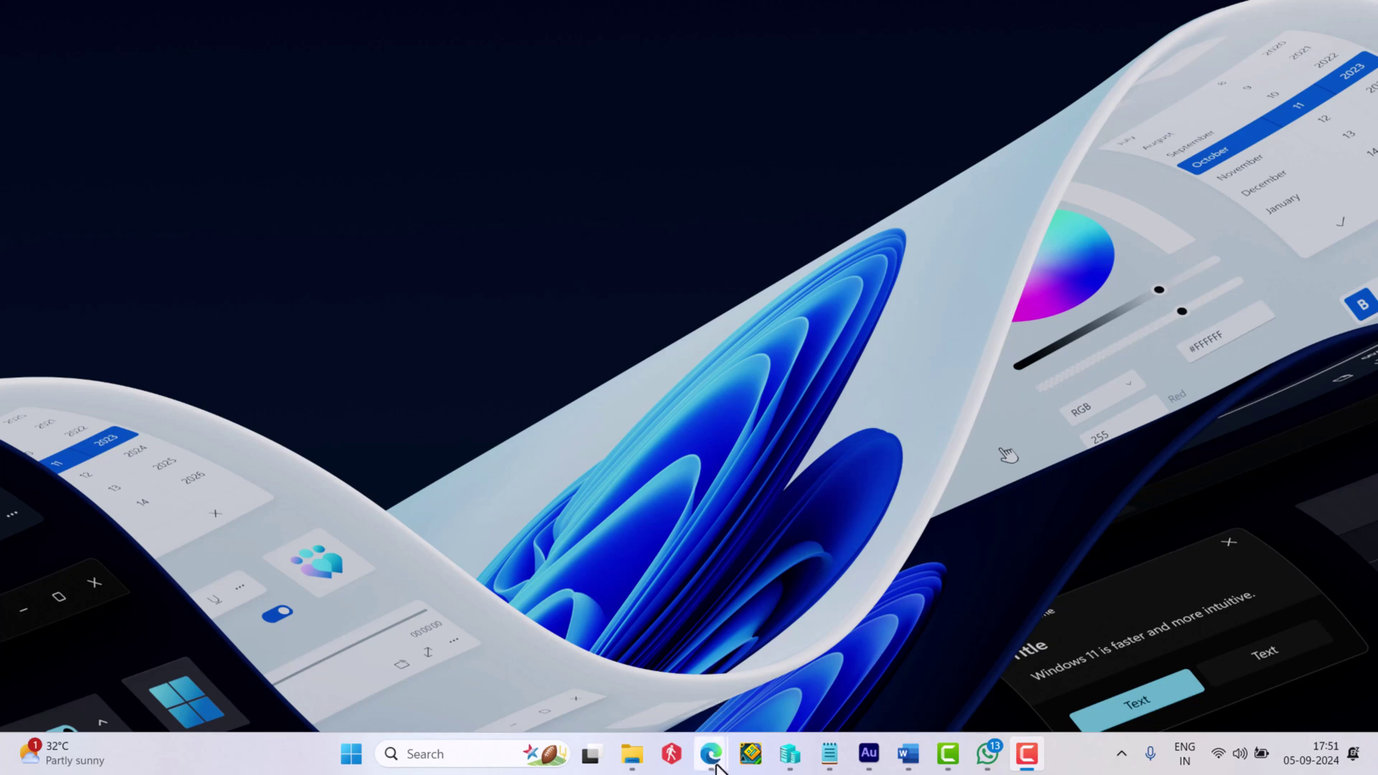
mouse_move(714, 762)
left_click(861, 675)
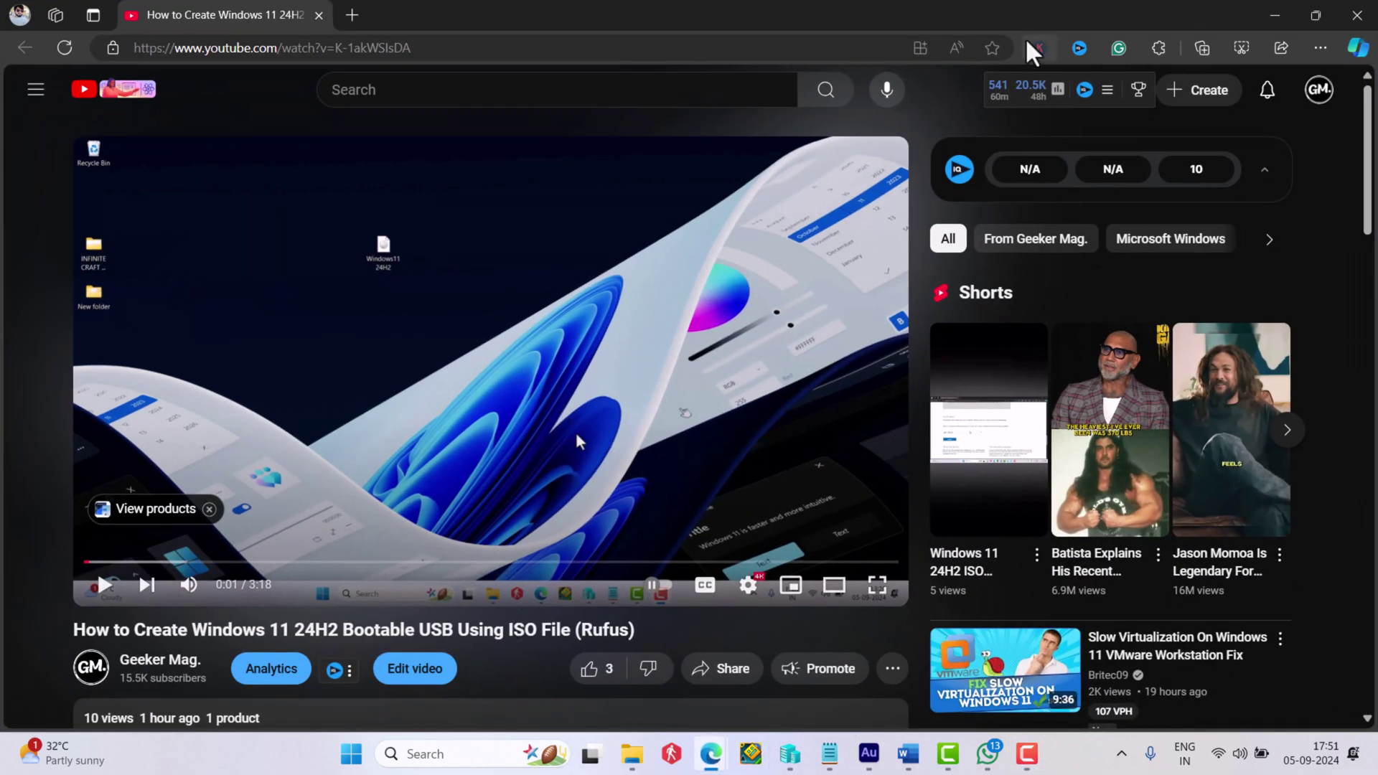
left_click(1279, 18)
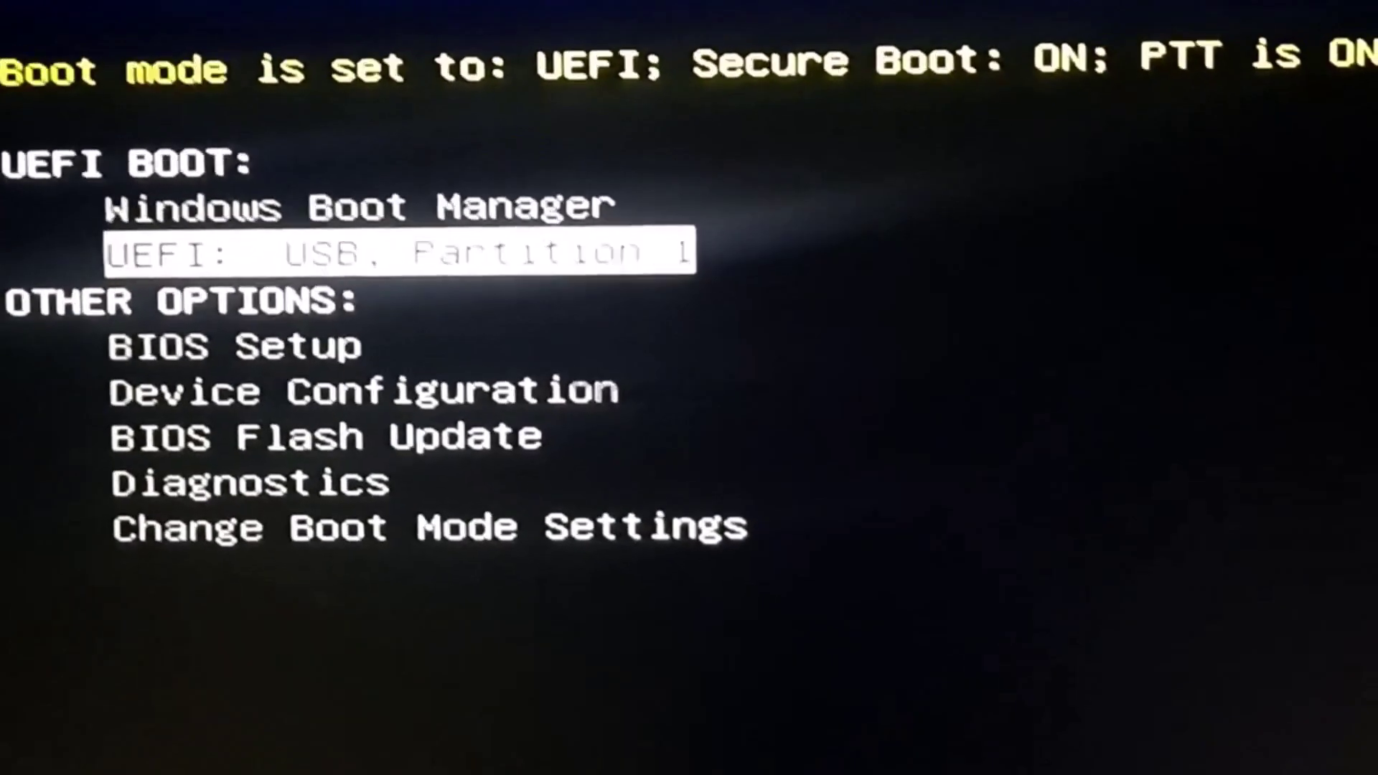
key("Return")
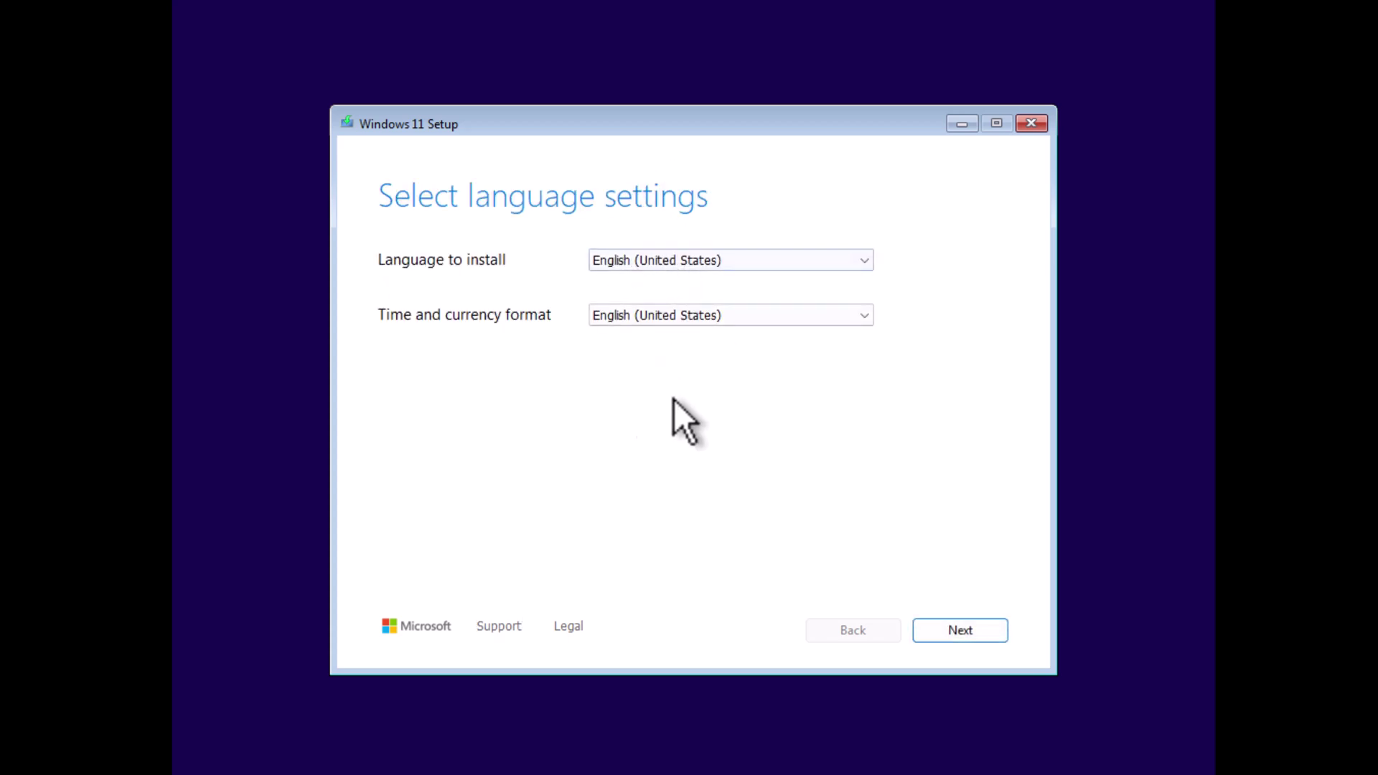
Step: Keep English (United States) for install language and time and currency format, then continue
left_click(689, 261)
left_click(689, 263)
left_click(678, 313)
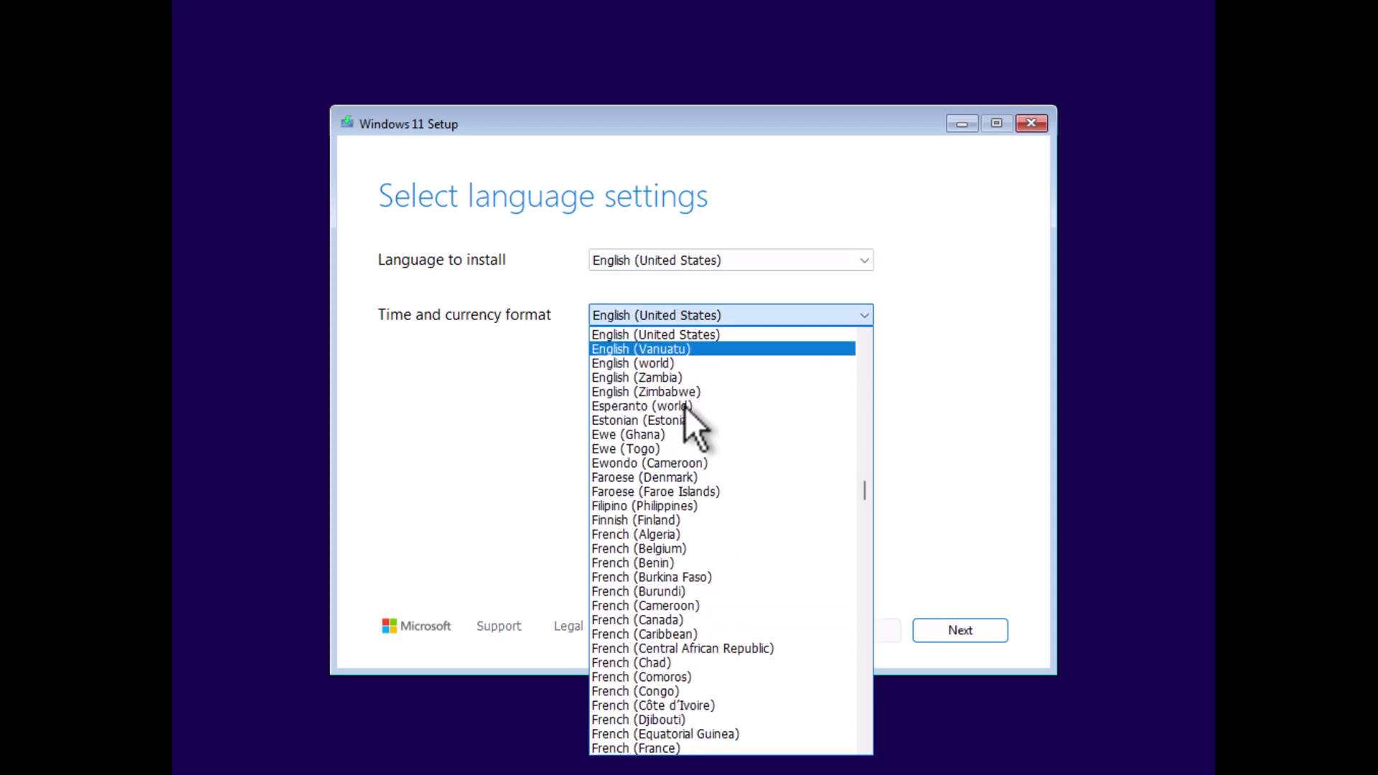
left_click(694, 337)
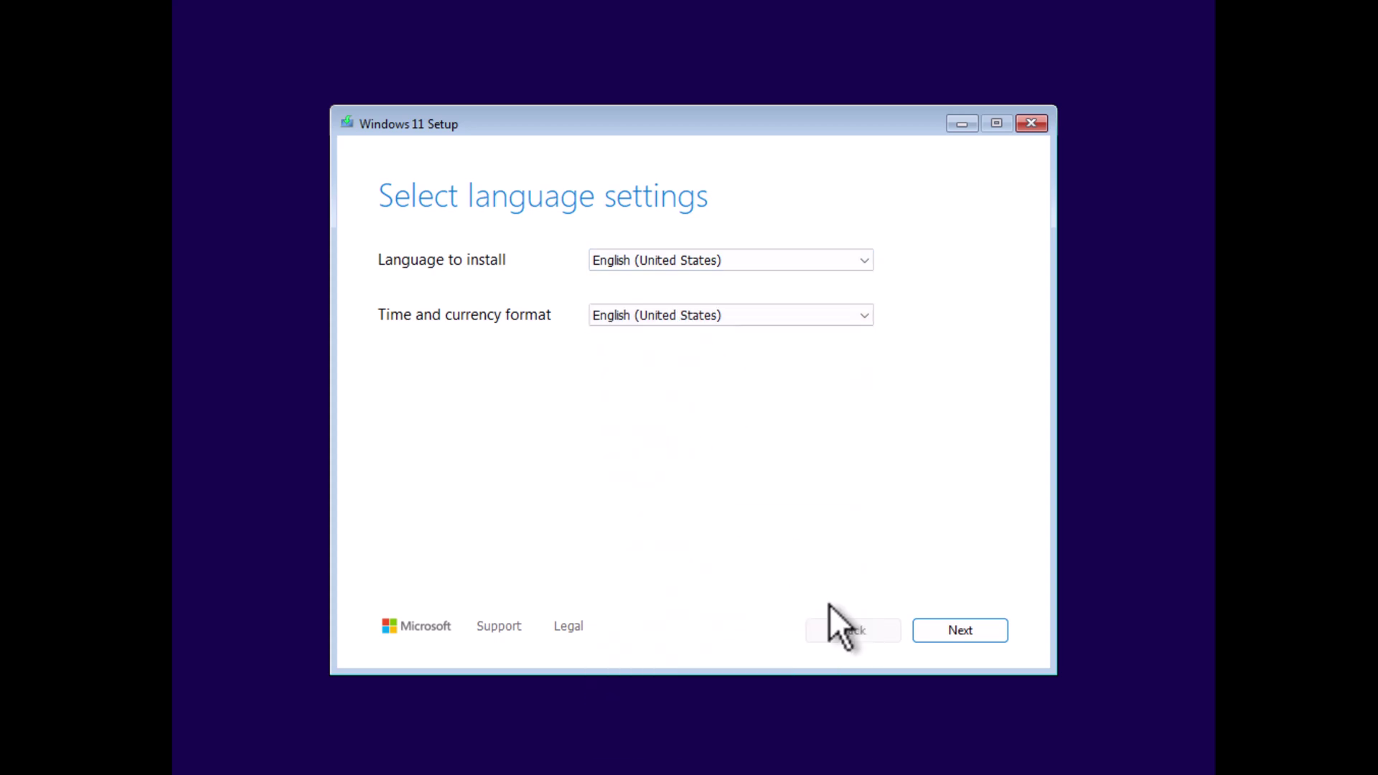
left_click(963, 629)
Step: Accept the keyboard layout and agree to the setup option terms
left_click(961, 632)
left_click(385, 363)
left_click(385, 364)
left_click(385, 364)
left_click(955, 632)
Step: Skip the product key, choose Windows 11 Pro, and accept the license terms
left_click(460, 568)
left_click_drag(997, 325, 992, 270)
left_click(481, 407)
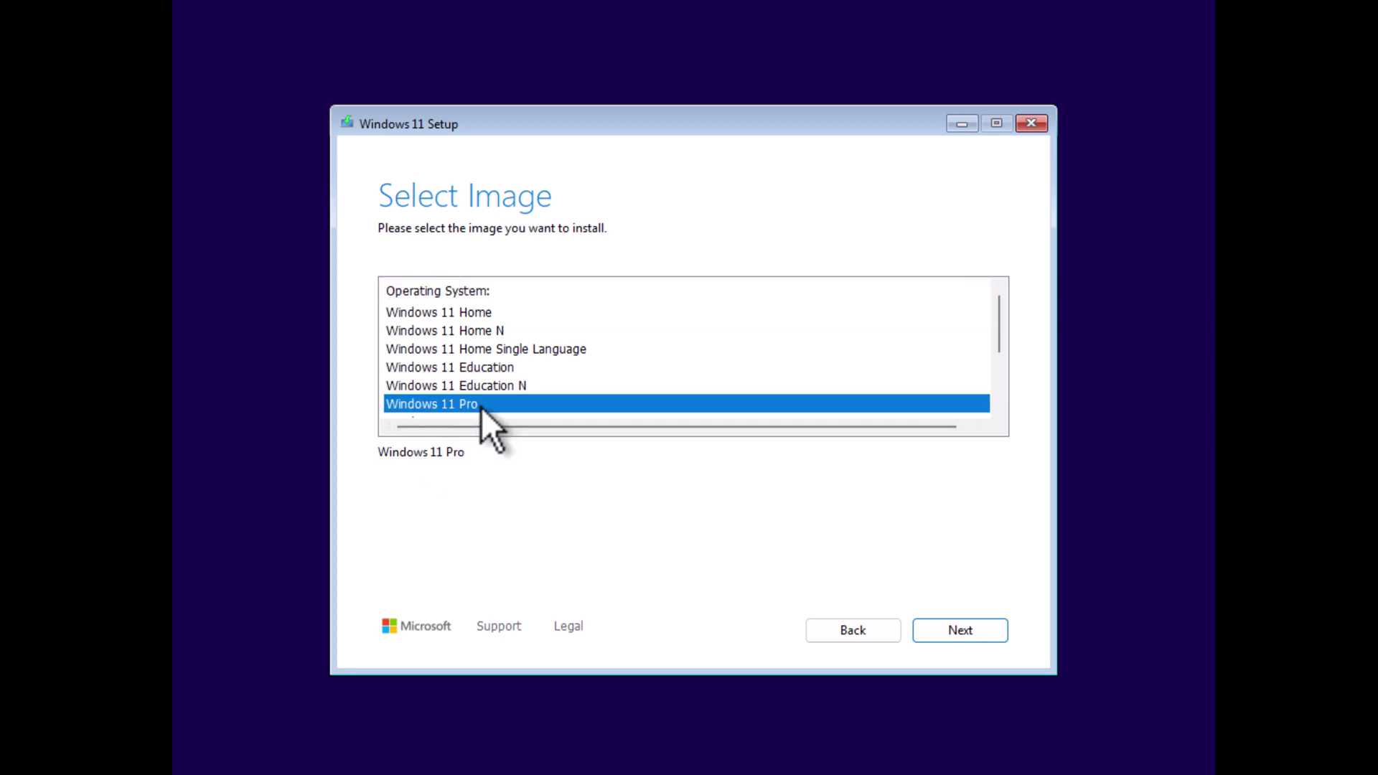
left_click(926, 633)
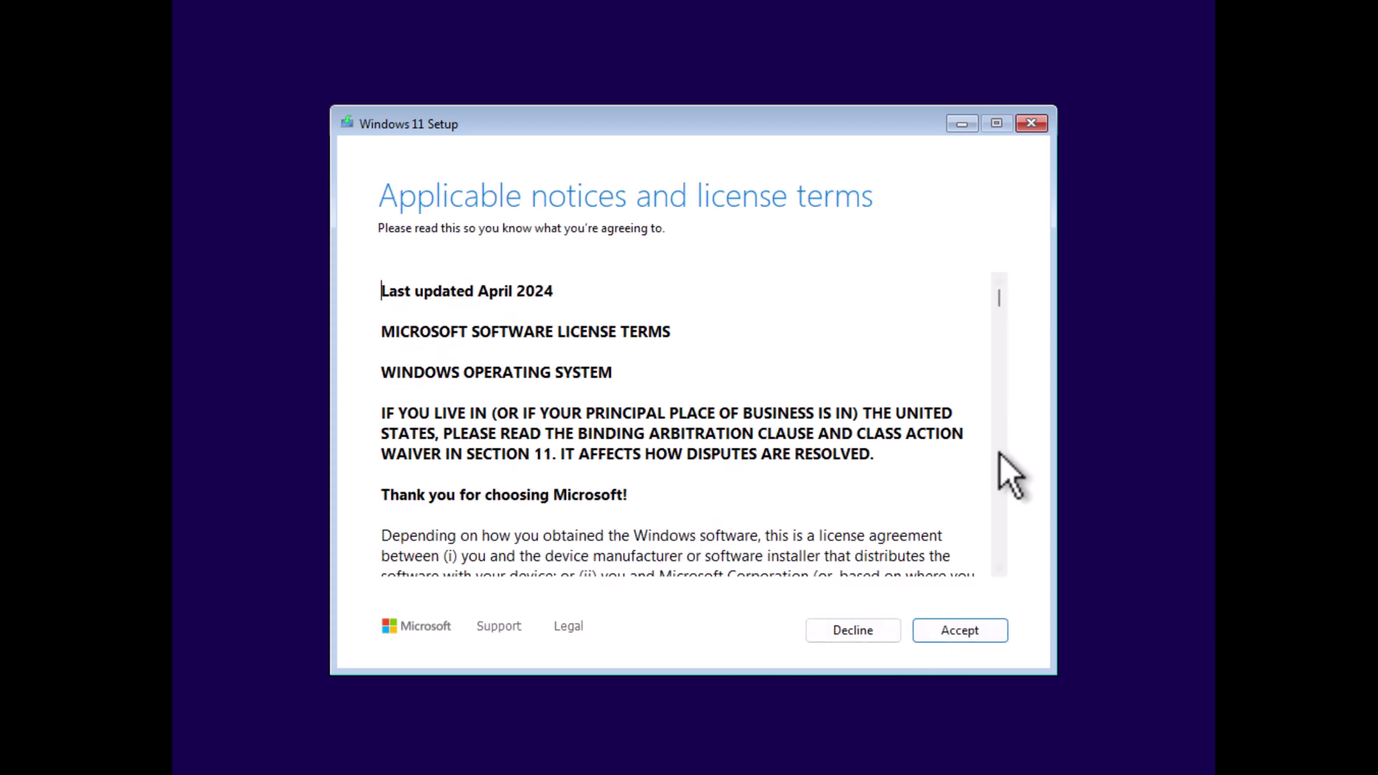
scroll(1002, 372, "down", 15)
left_click(950, 630)
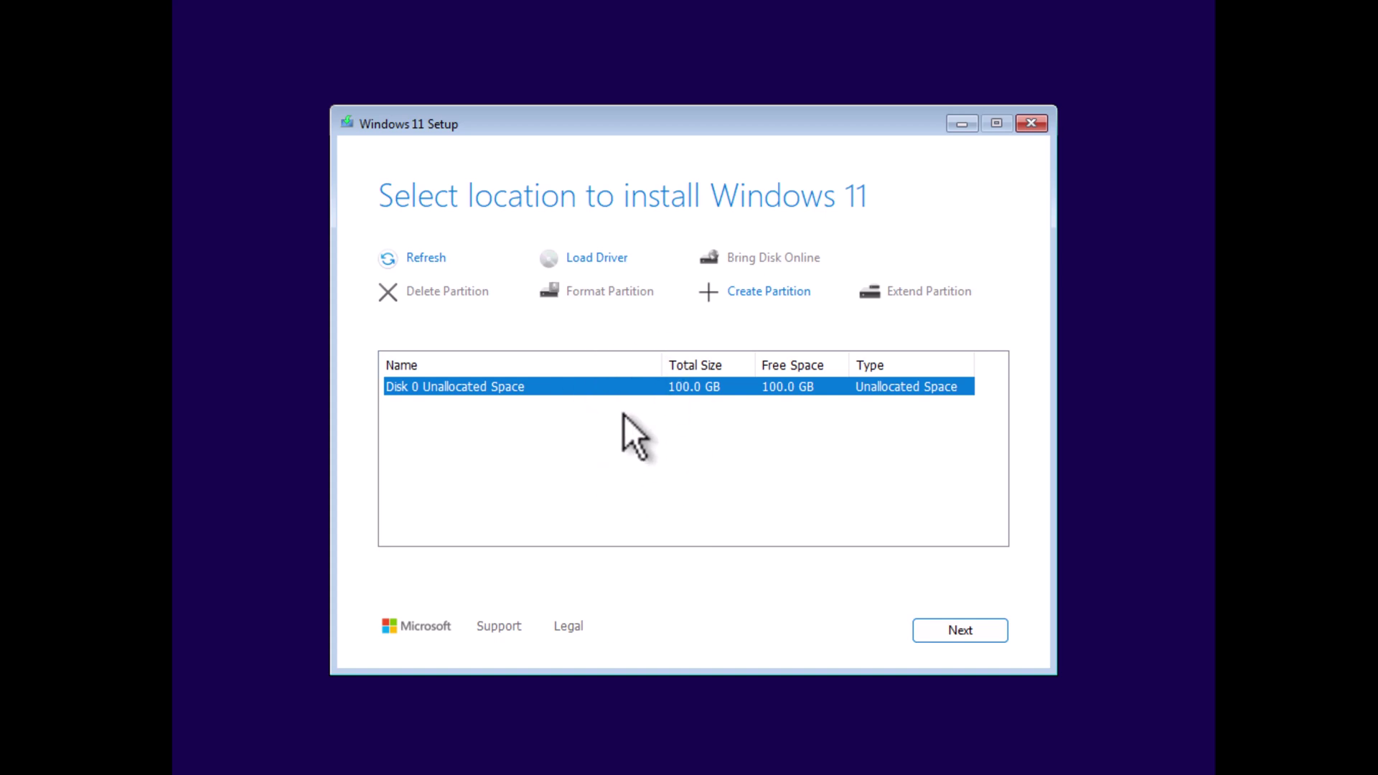
Step: Create a 102398 MB partition on Disk 0 and install onto the 99.9 GB primary partition
left_click(780, 300)
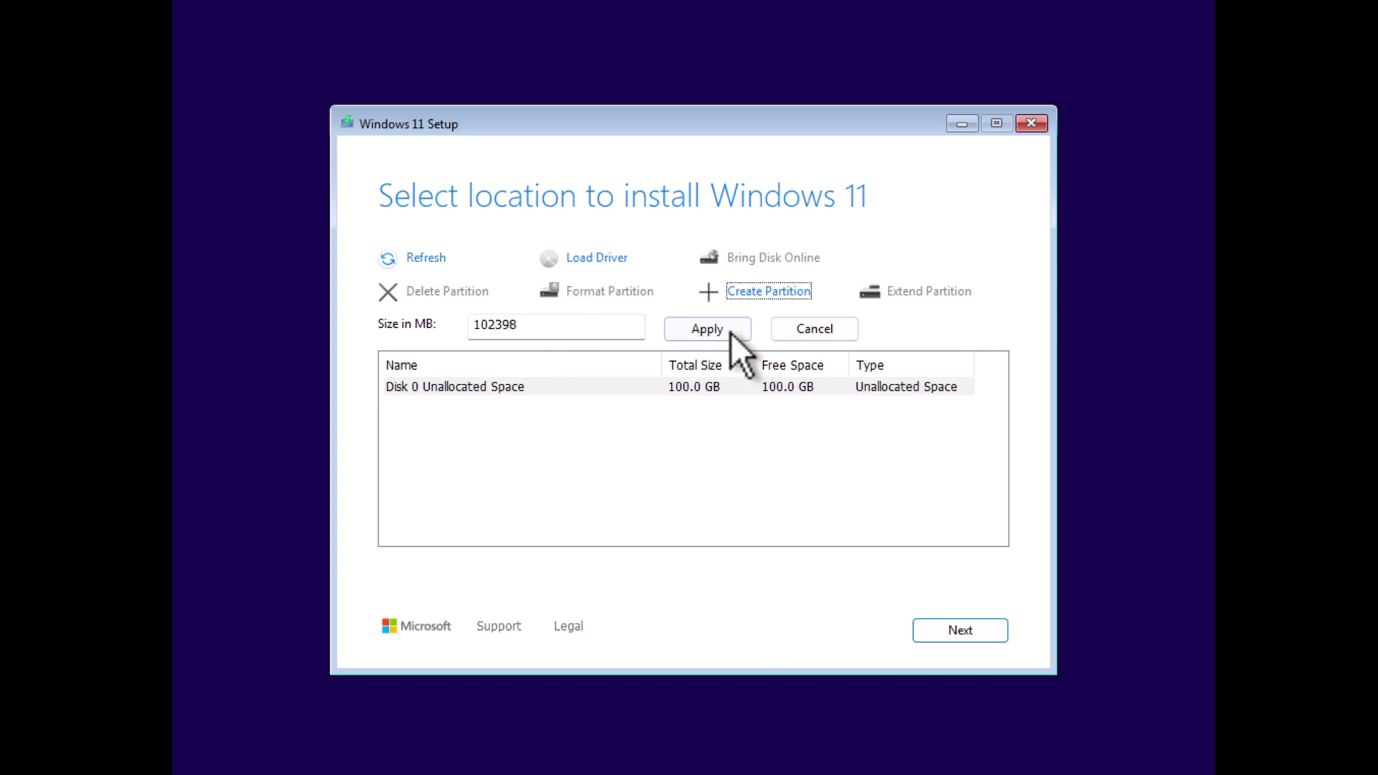
left_click(729, 334)
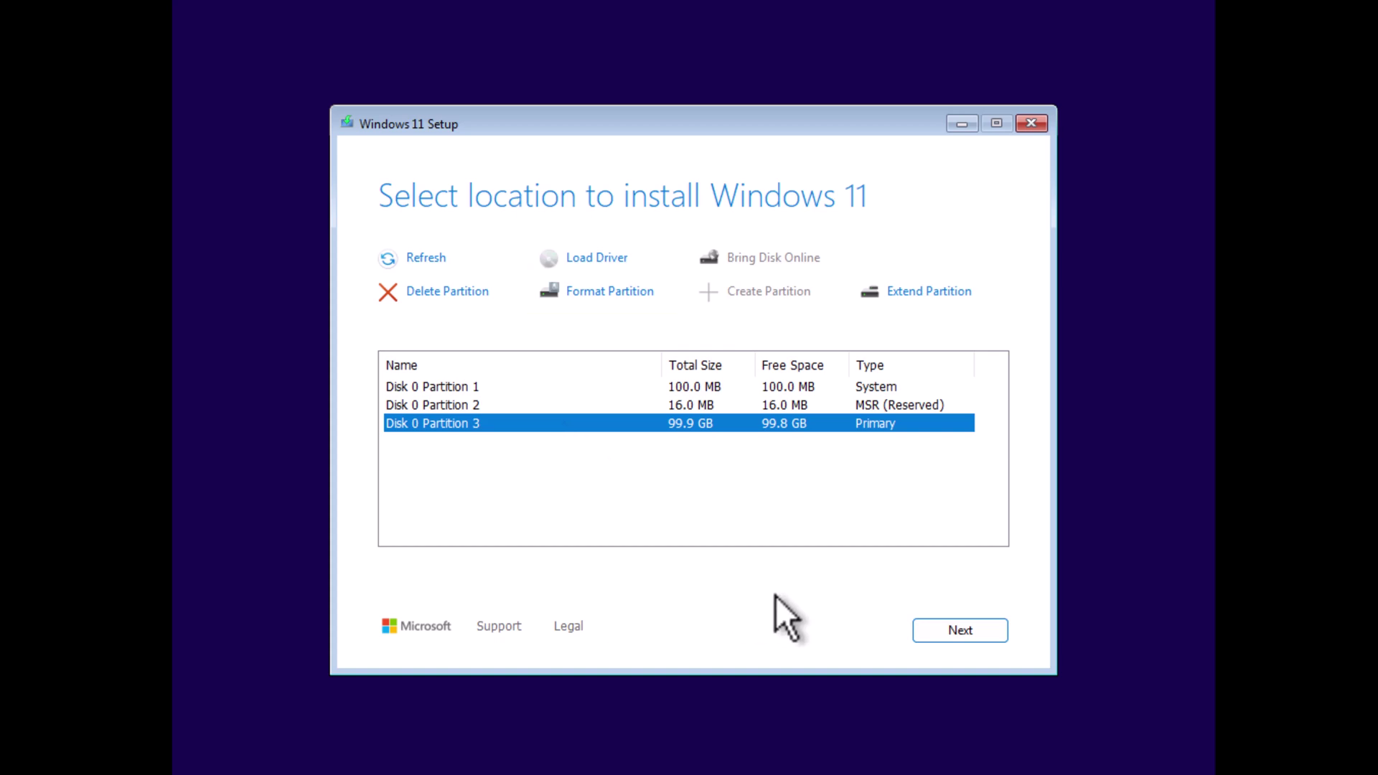
left_click(943, 635)
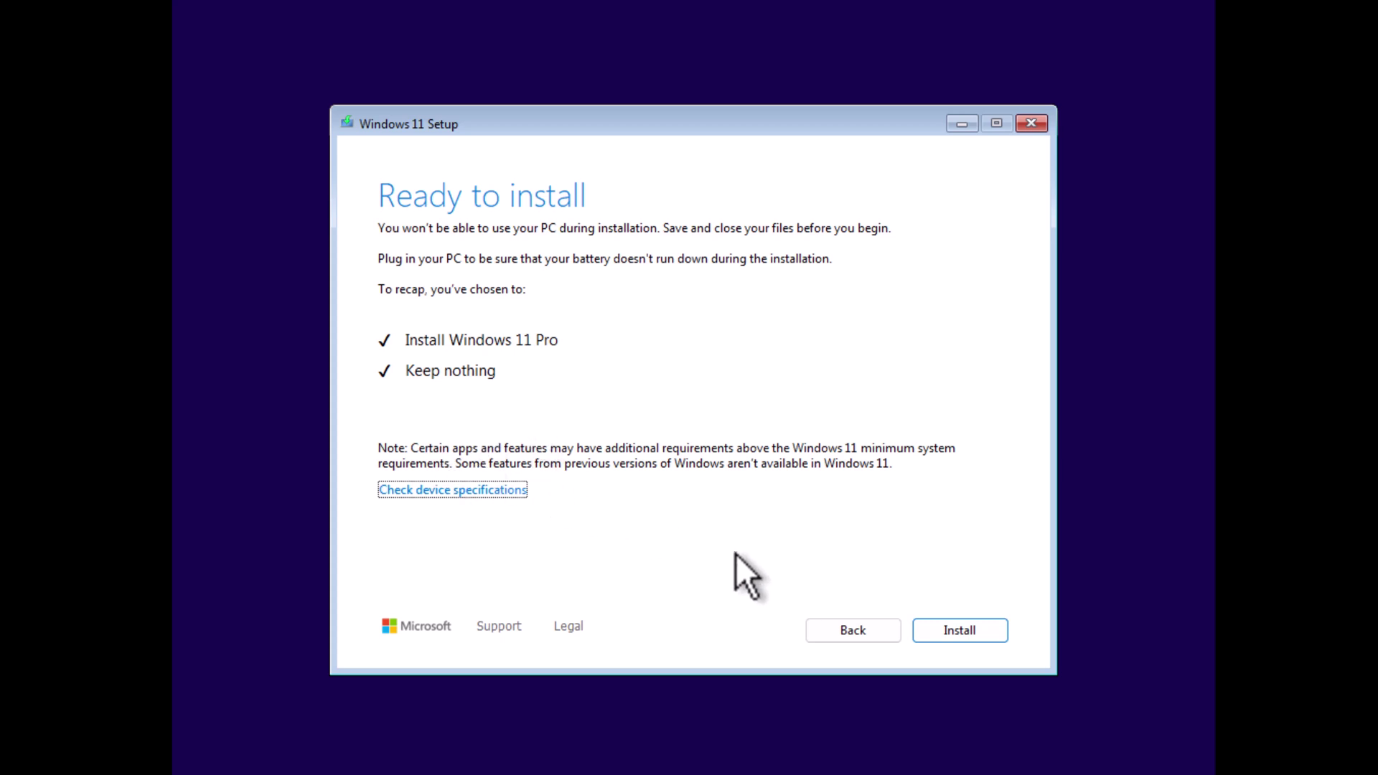
Step: Begin installing Windows 11 Pro from the Ready to install summary
left_click(944, 627)
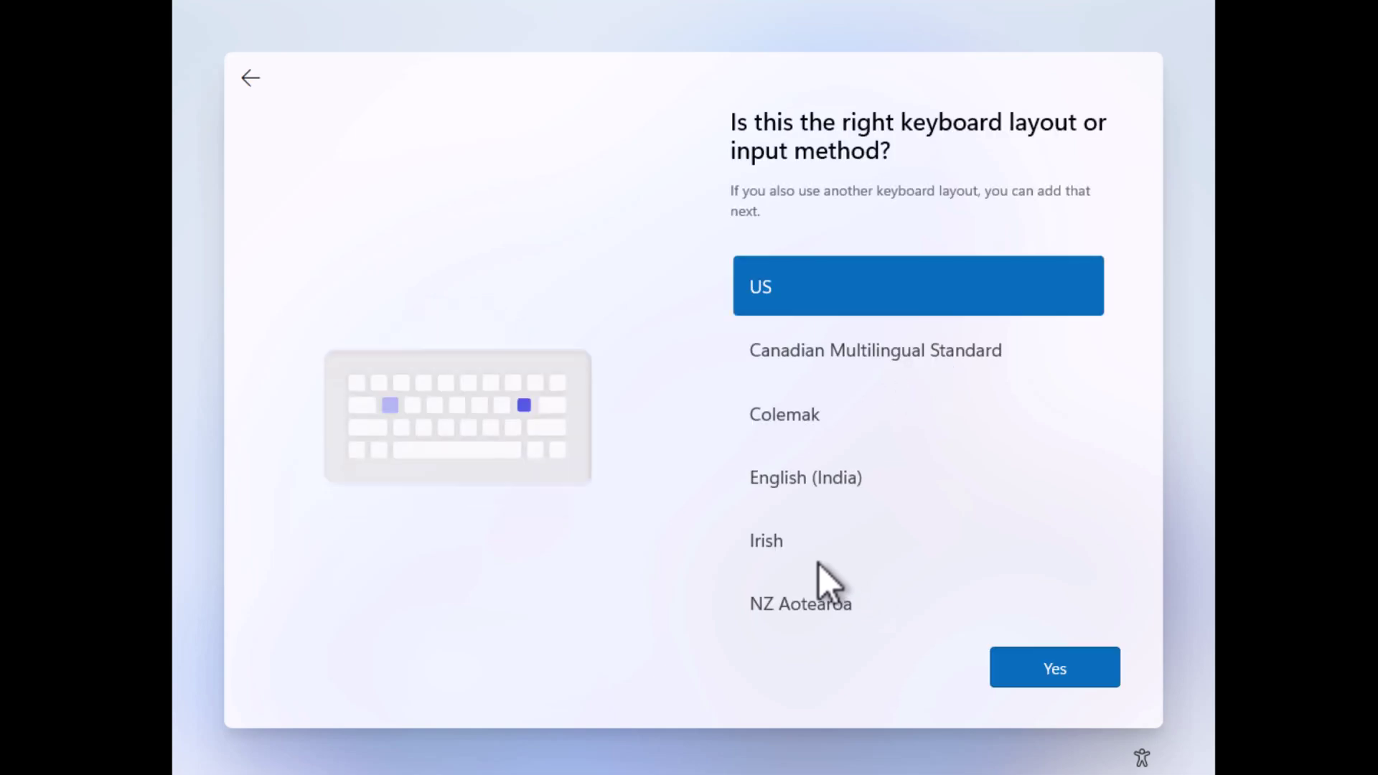
Step: Accept US as the keyboard layout and skip the second layout
left_click(1051, 670)
left_click(1053, 674)
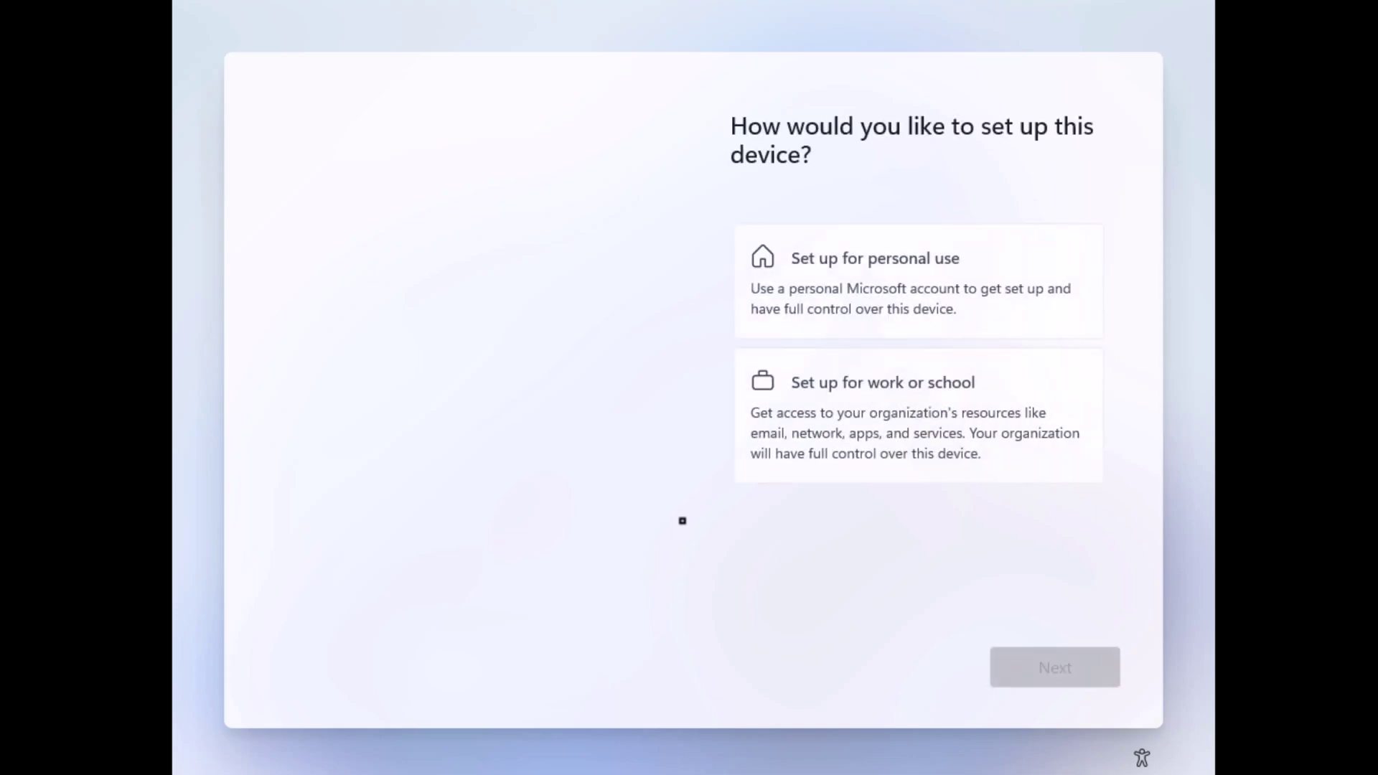
Step: Choose personal use and sign in with the Microsoft account e-mail
left_click(916, 257)
left_click(1059, 673)
scroll(897, 593, "down", 3)
left_click(1061, 670)
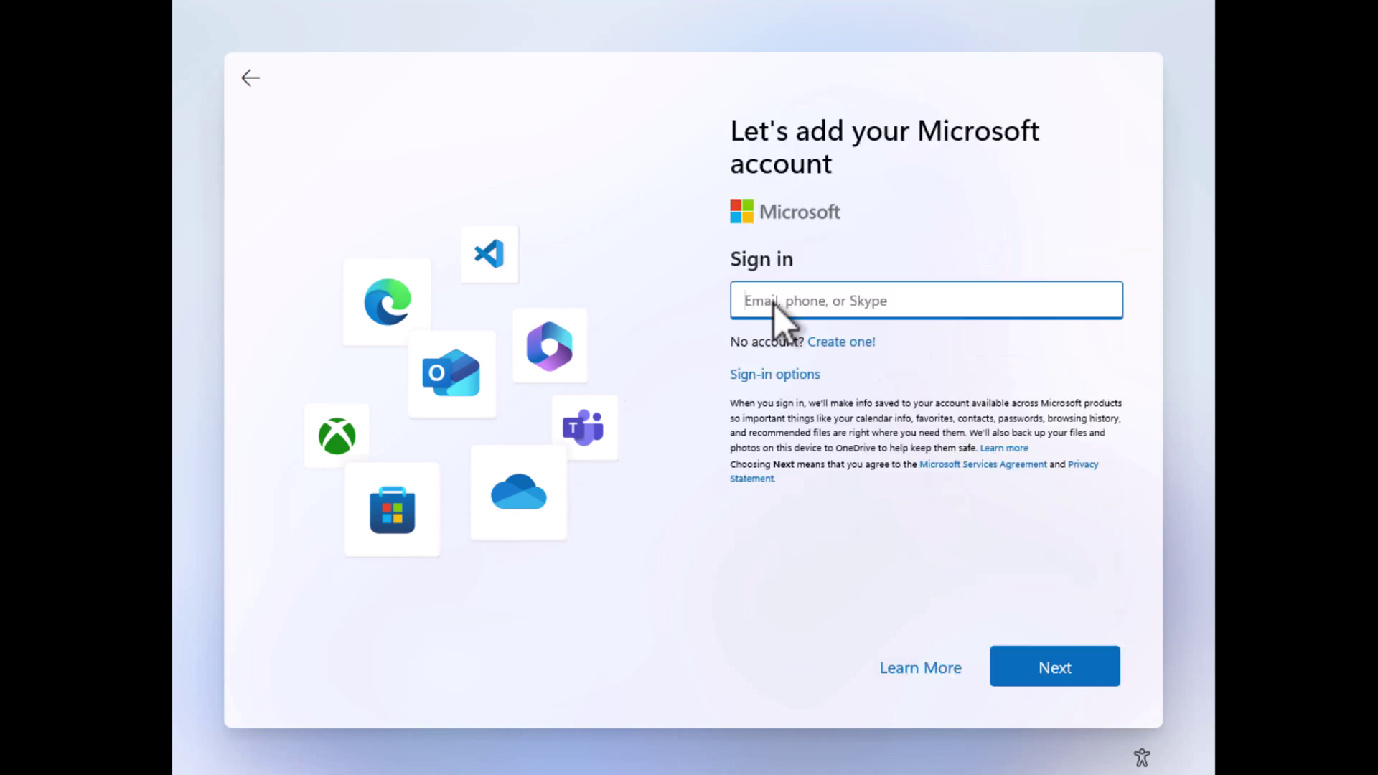
left_click(1055, 667)
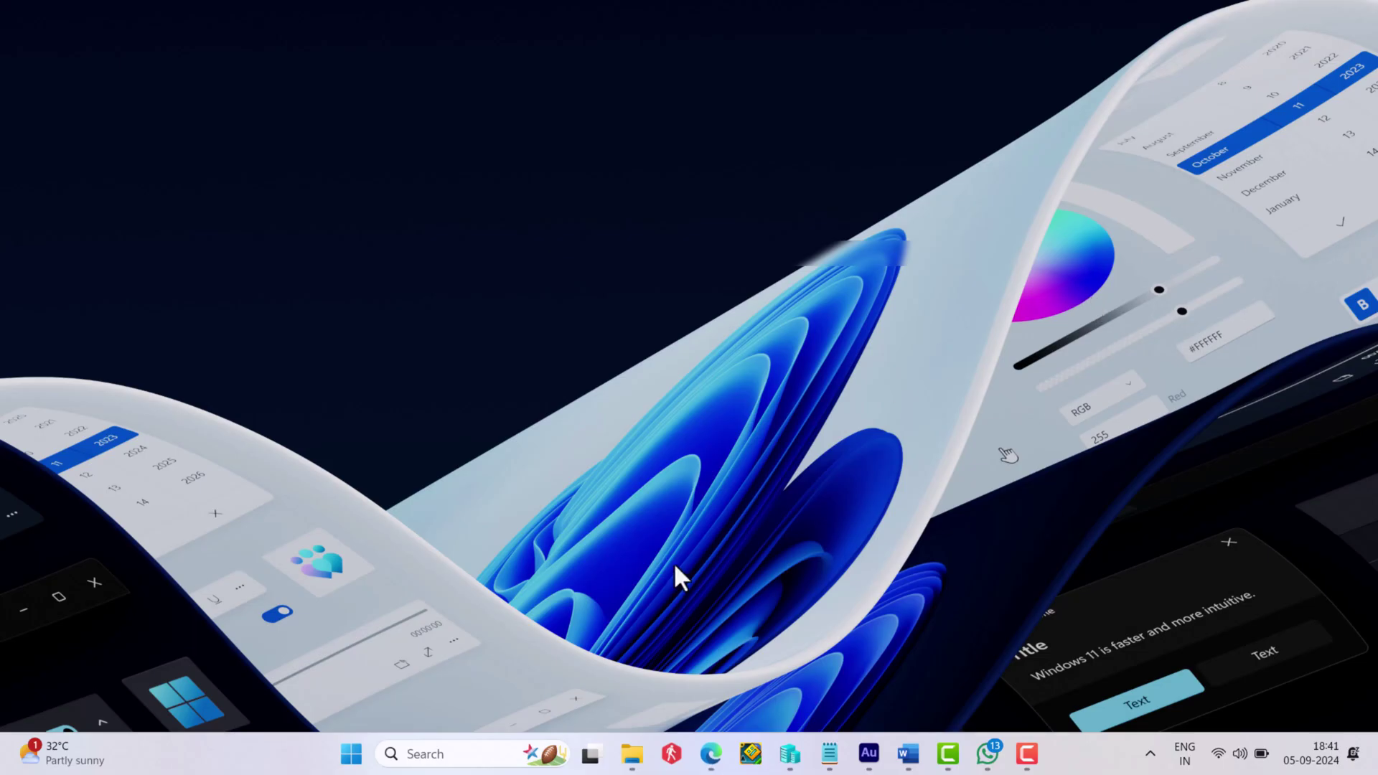
Step: Create and confirm a new PIN, then continue through the privacy settings
mouse_move(708, 753)
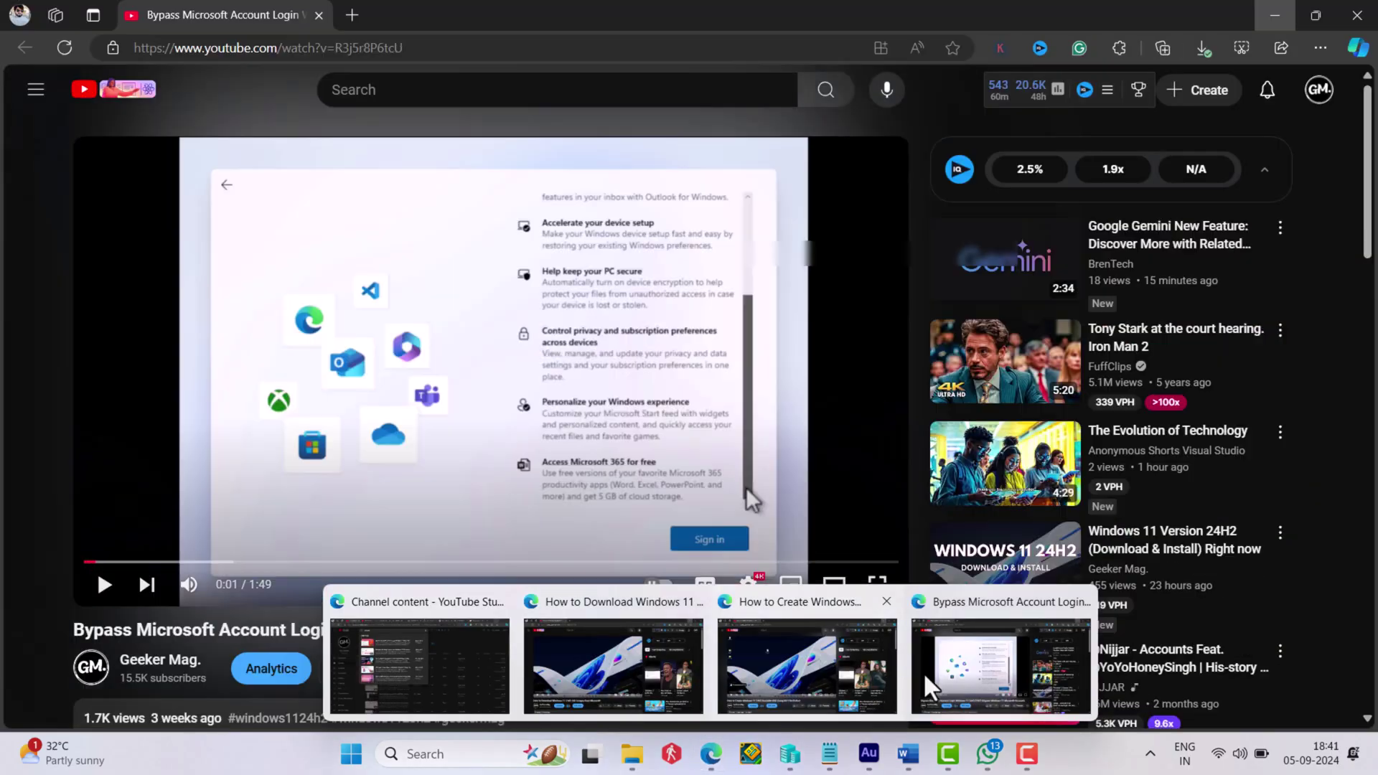
left_click(1001, 664)
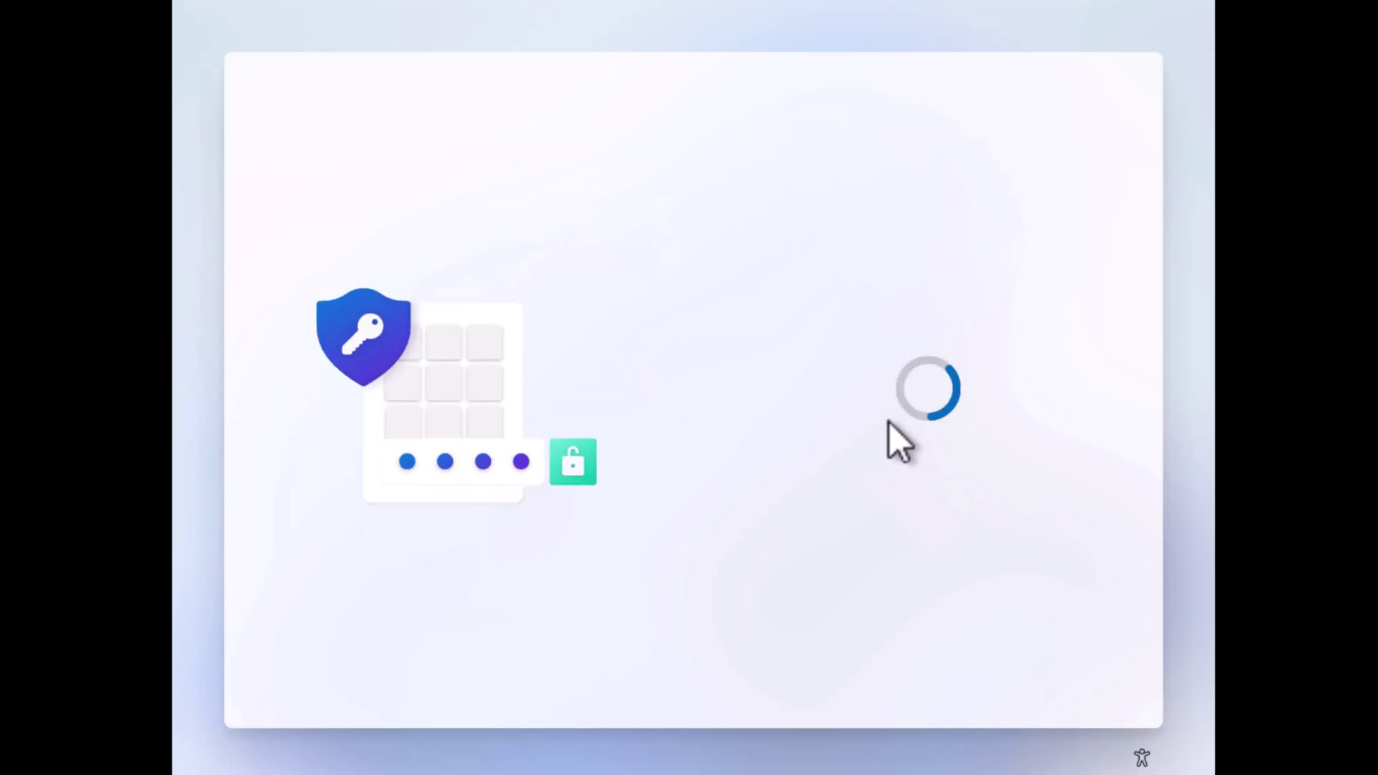
type("1234")
key("Tab")
type("1234")
left_click(1039, 666)
left_click(1033, 678)
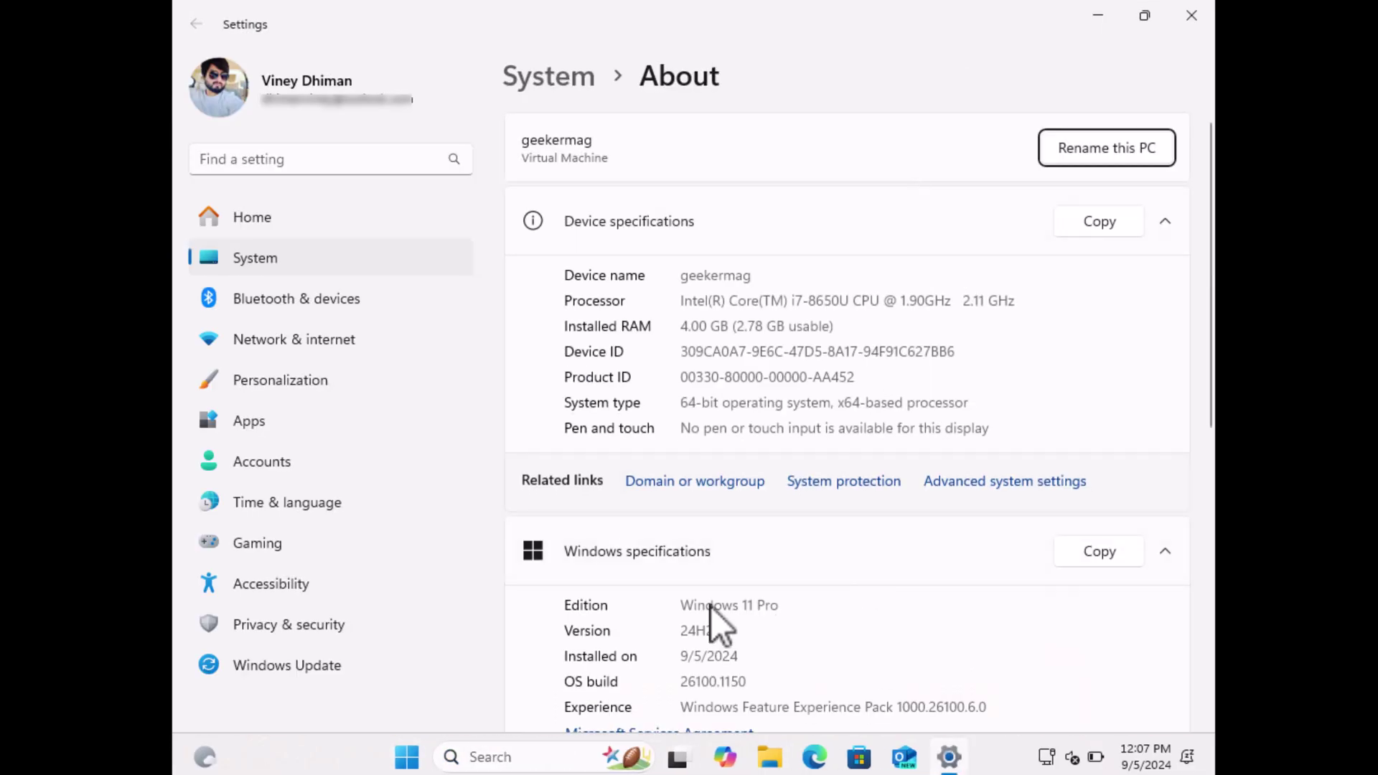
Step: Highlight the 24H2 version value on the Settings About page
left_click_drag(714, 630, 750, 680)
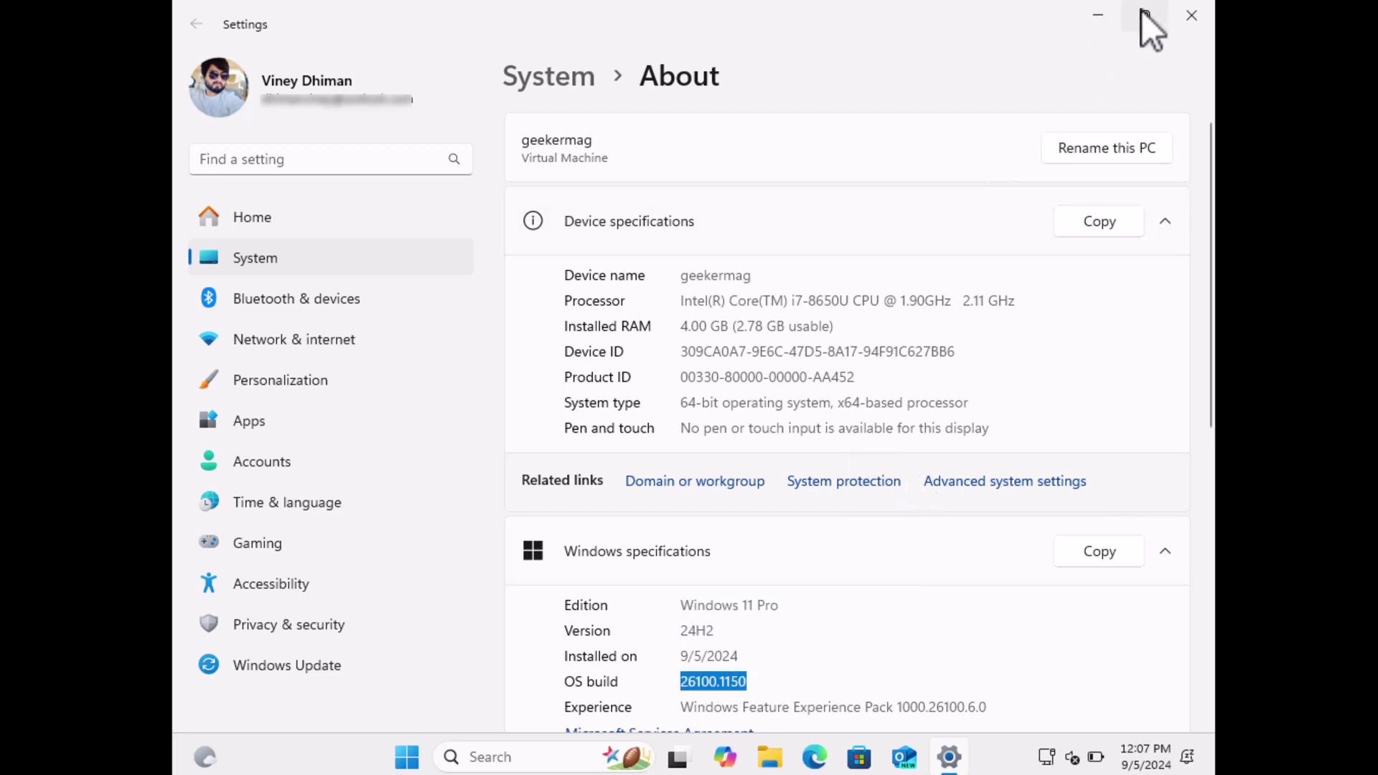